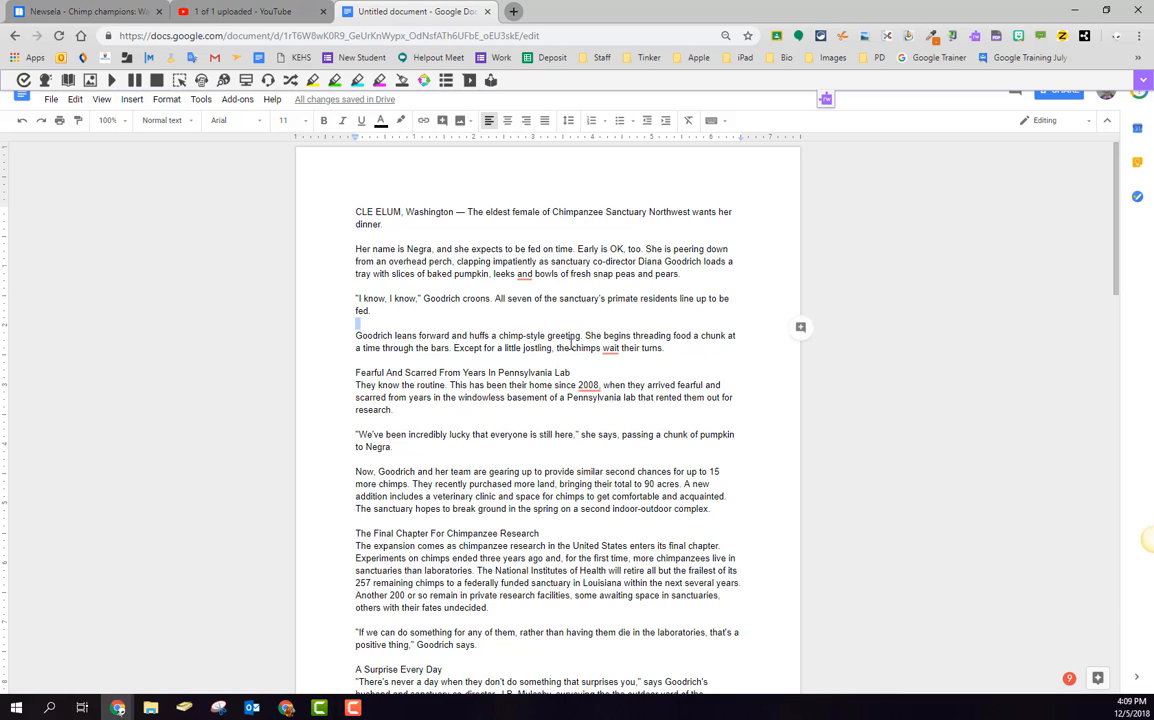
Highlight the words "greeting", "primate", "acres", "Research" and "laboratories" in yellow in the chimpanzee article.
double_click(578, 336)
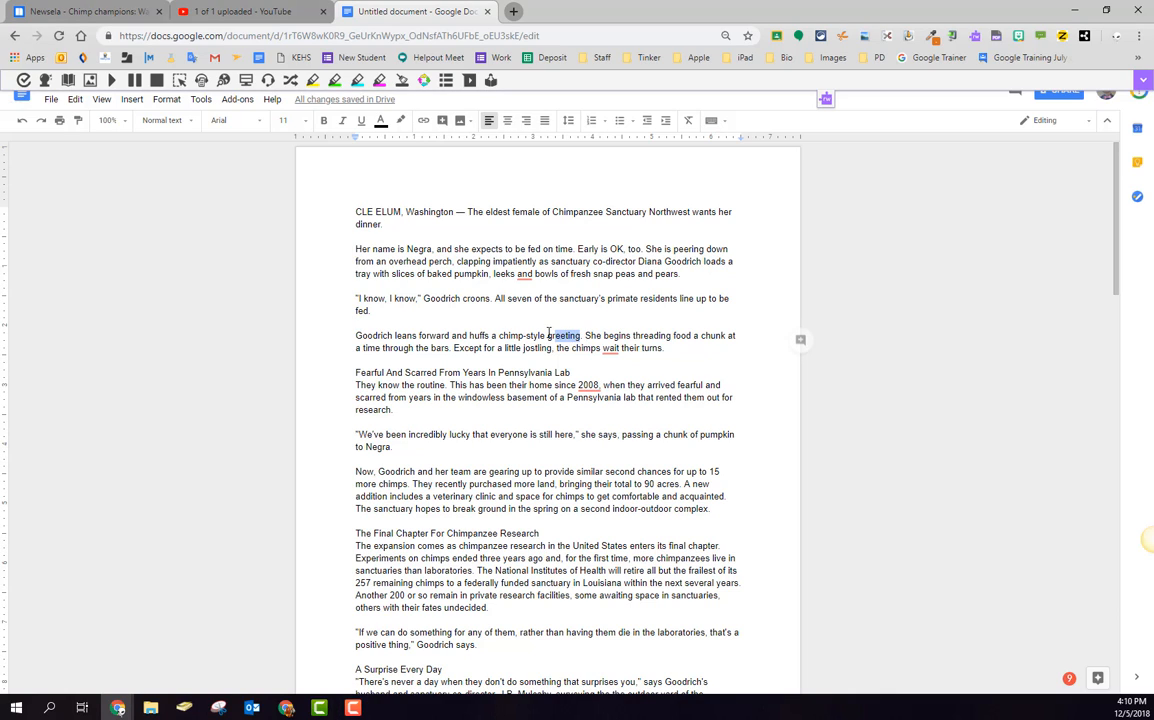
click(314, 82)
double_click(622, 298)
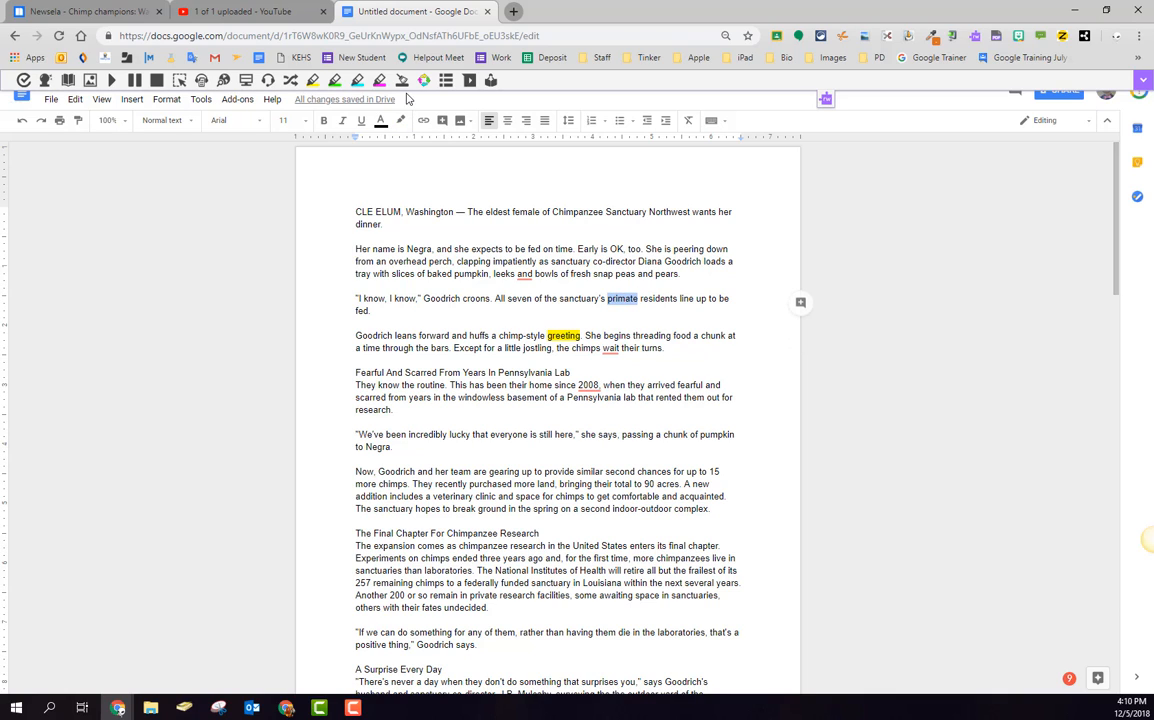
click(335, 84)
double_click(668, 484)
click(335, 84)
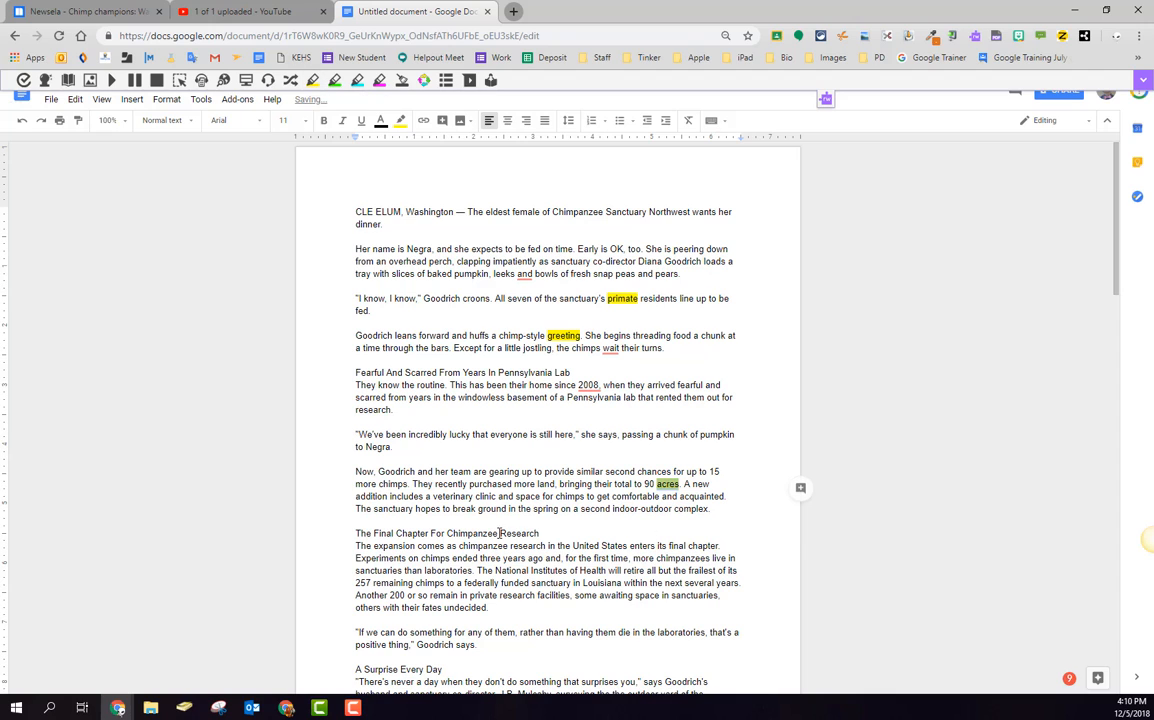
drag(499, 533, 541, 533)
click(335, 82)
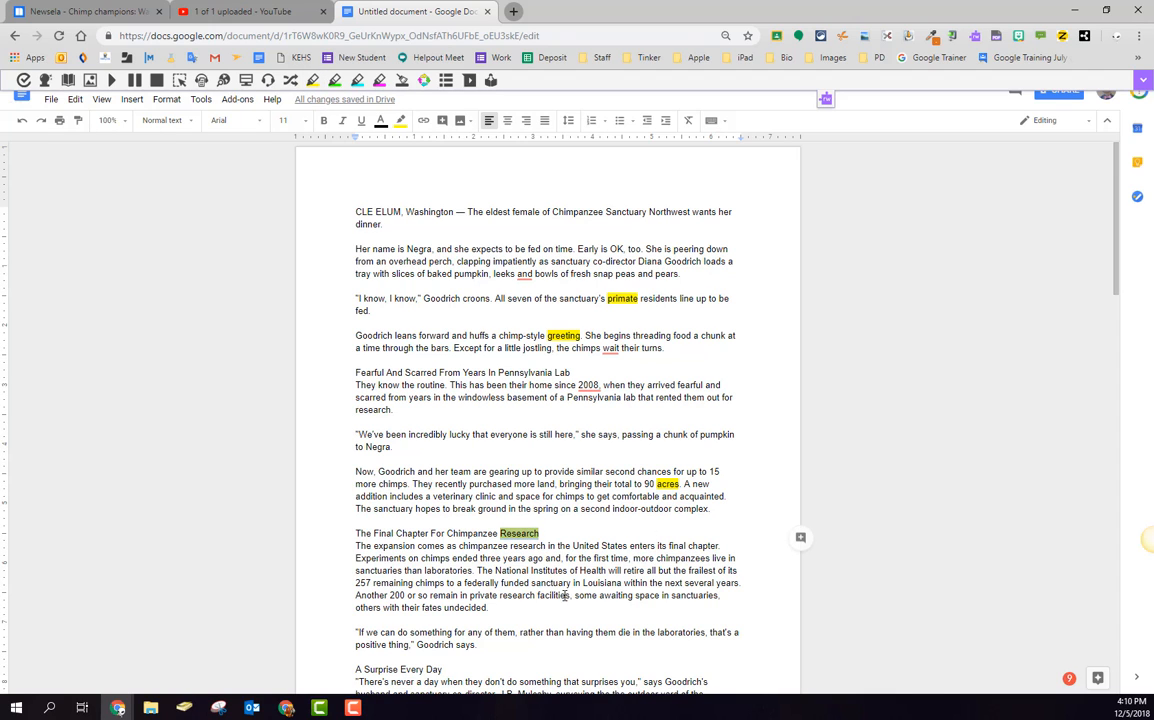
scroll(536, 630, down, 1)
scroll(536, 630, down, 1)
double_click(681, 563)
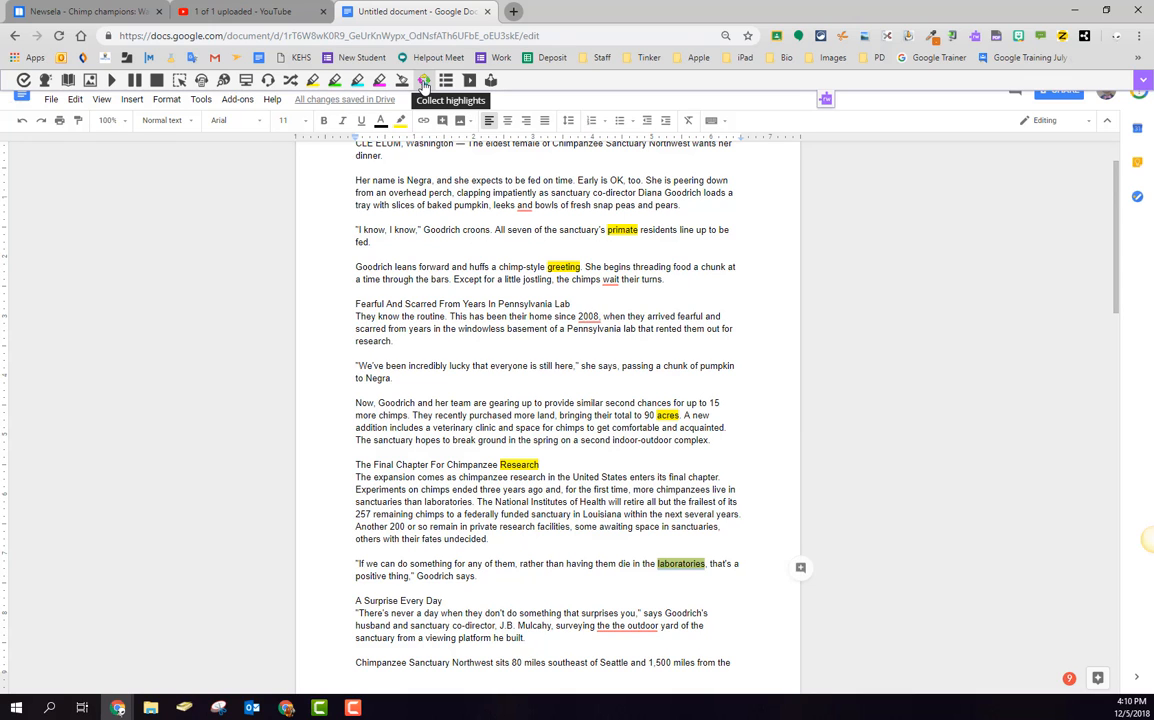
Collect the yellow, blue and magenta highlights sorted by color into a new document, and close that document.
click(424, 82)
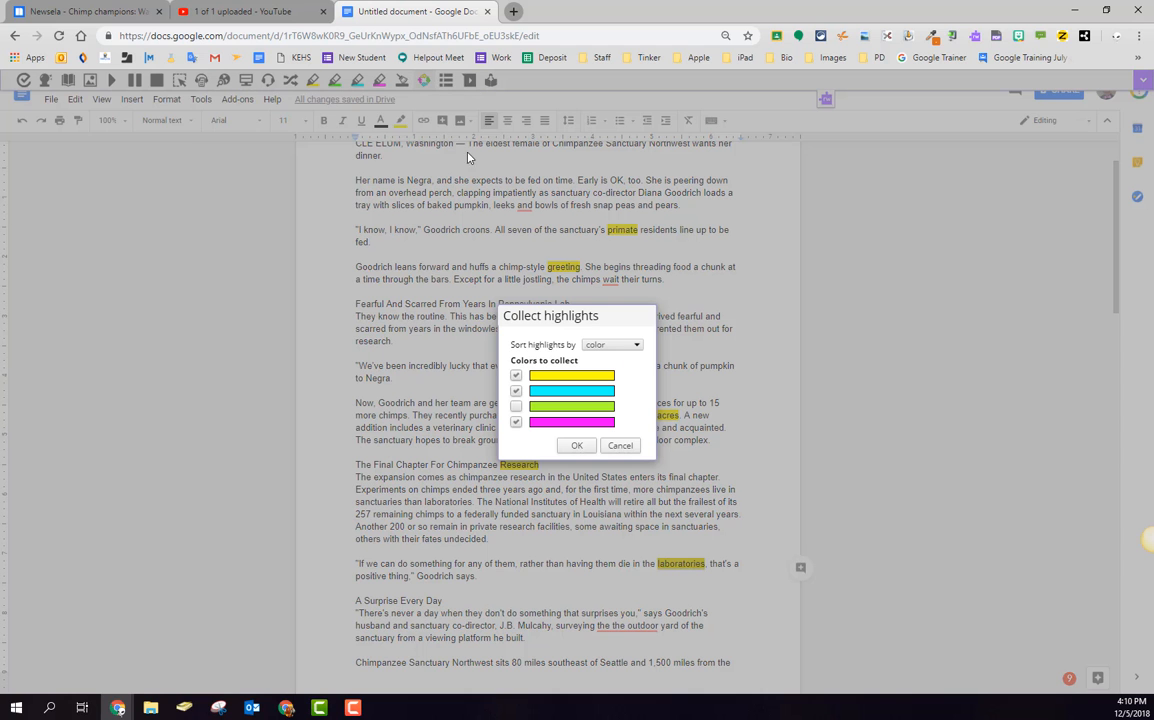
click(604, 344)
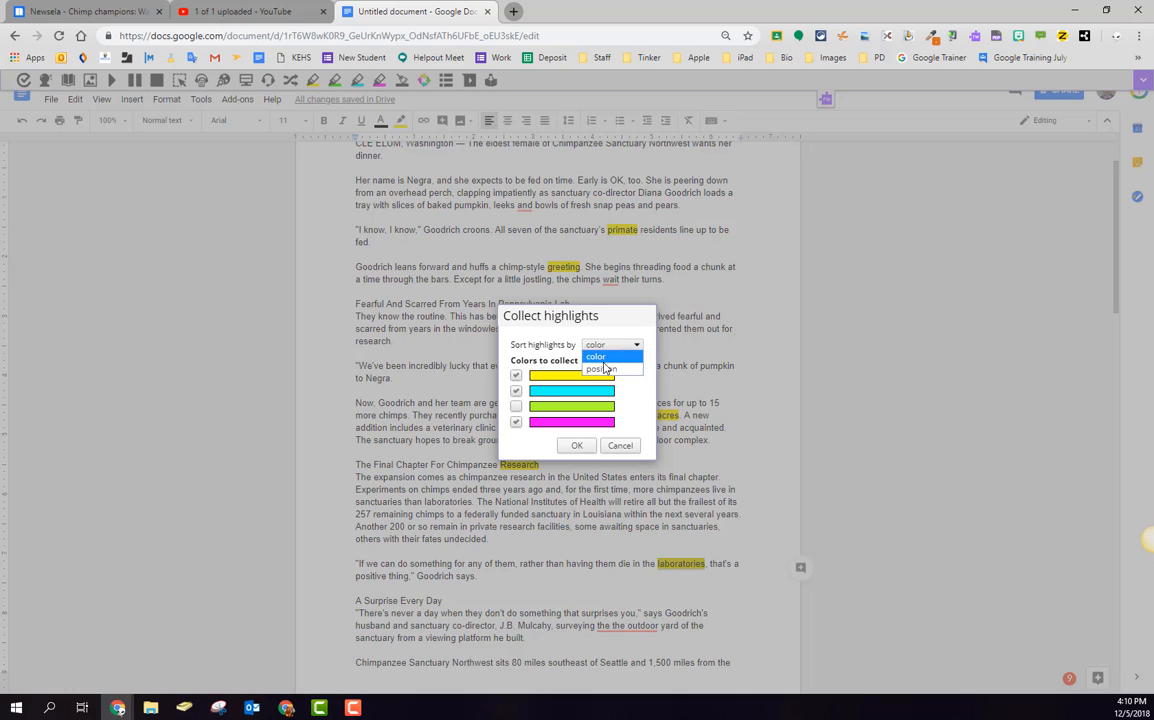
click(608, 358)
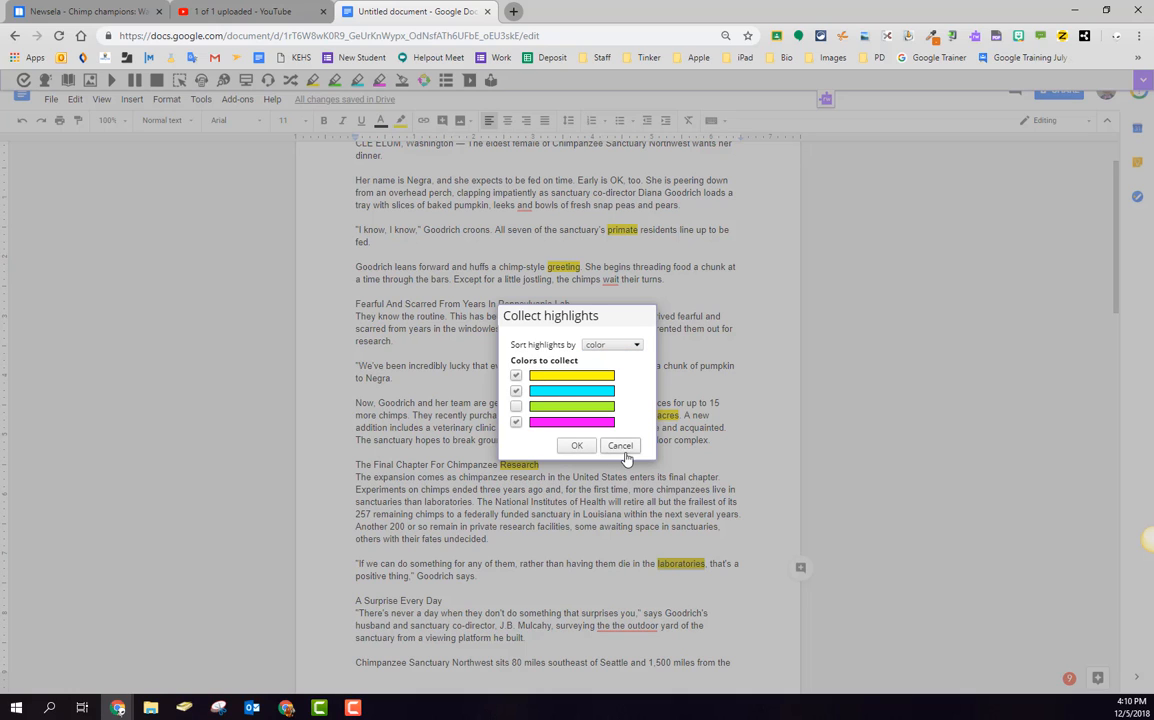
click(577, 446)
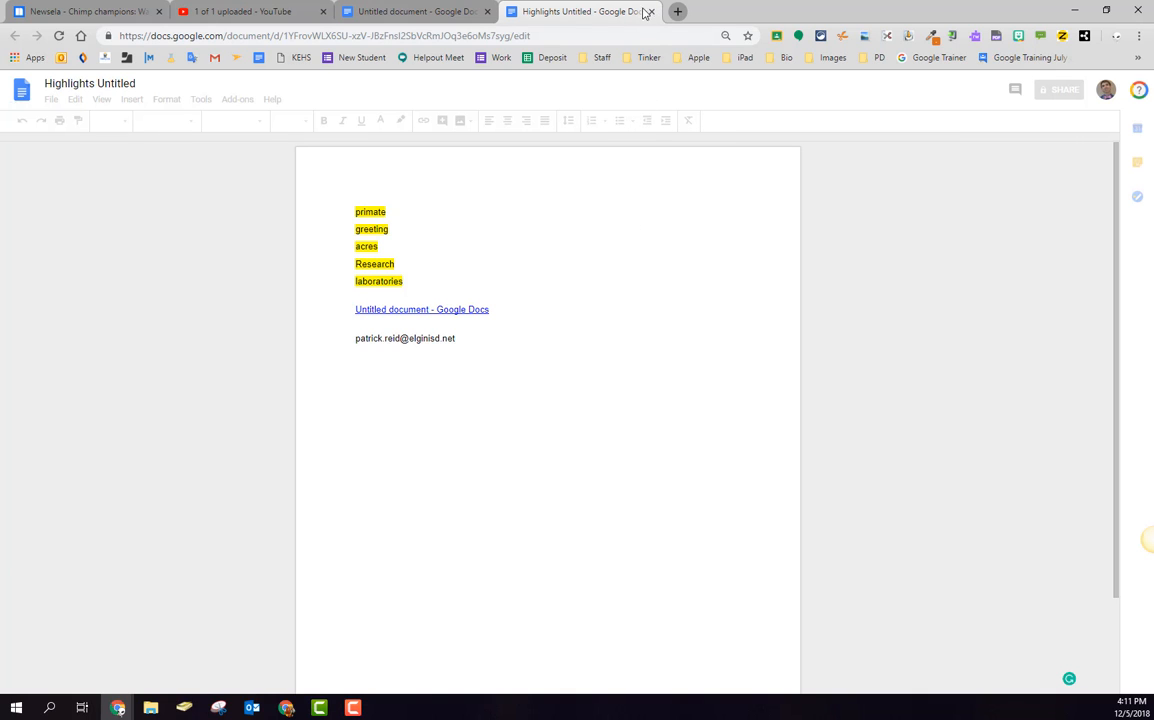
click(652, 11)
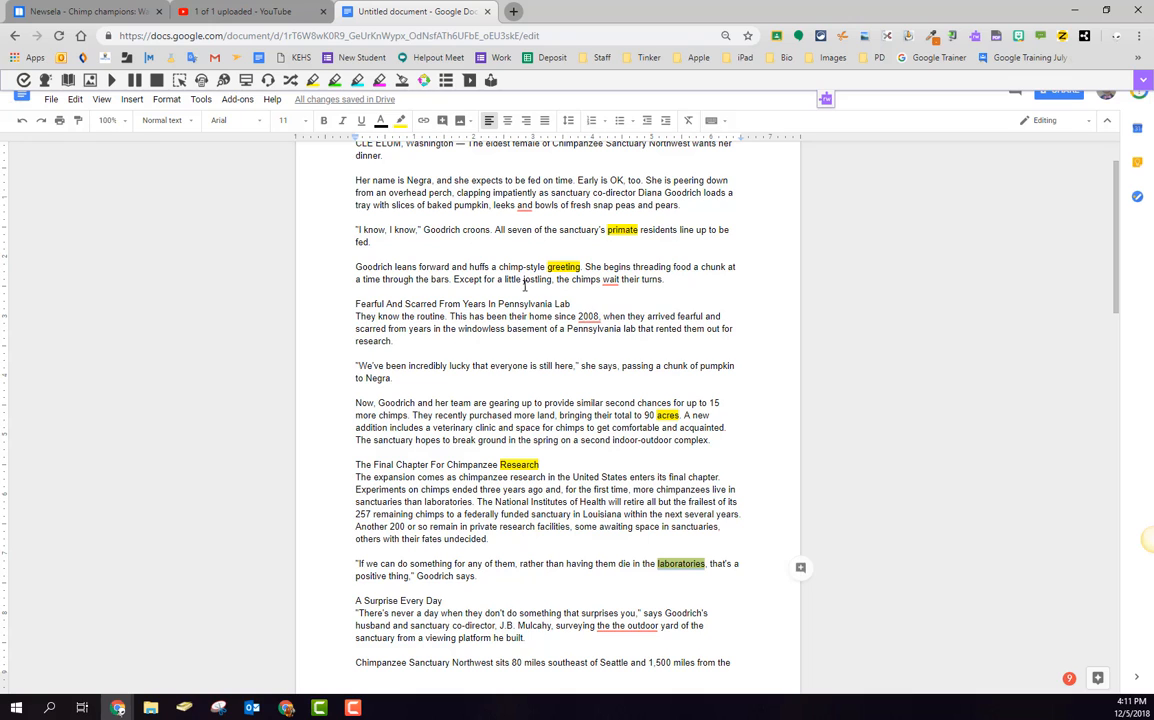
Highlight "Goodrich leans forward and huffs a chimp-style" and "includes a veterinary clinic and space for chimps" in green.
click(481, 315)
scroll(485, 238, up, 1)
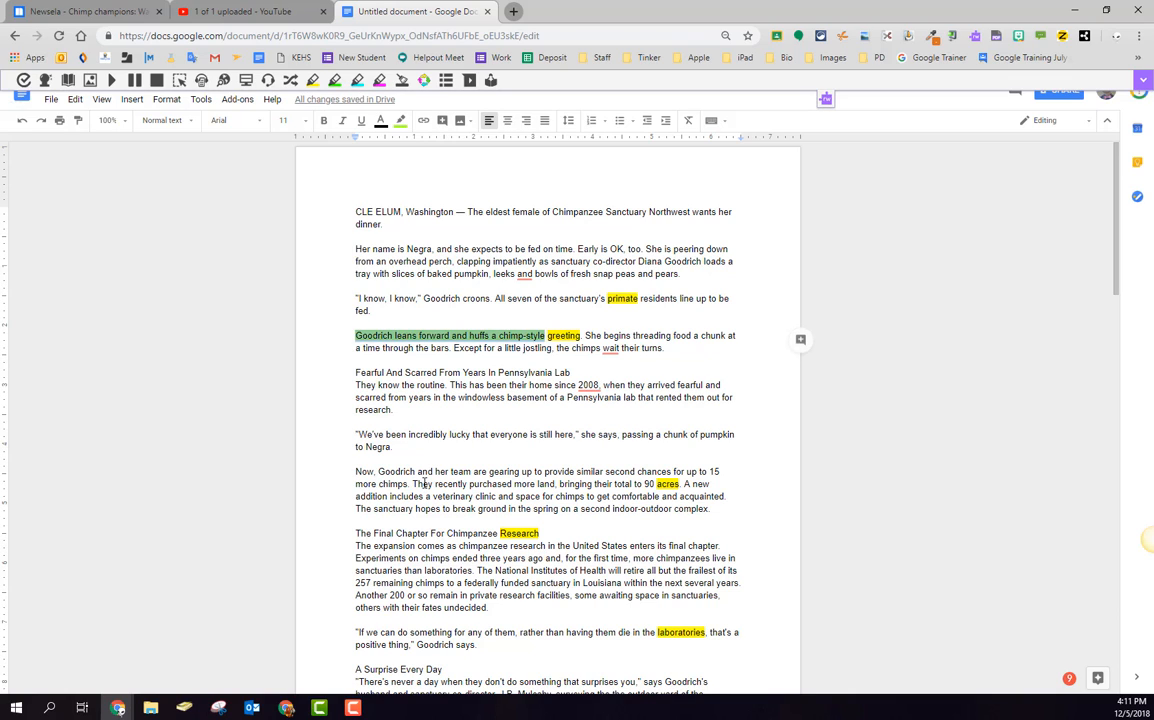
drag(390, 496, 584, 496)
click(335, 80)
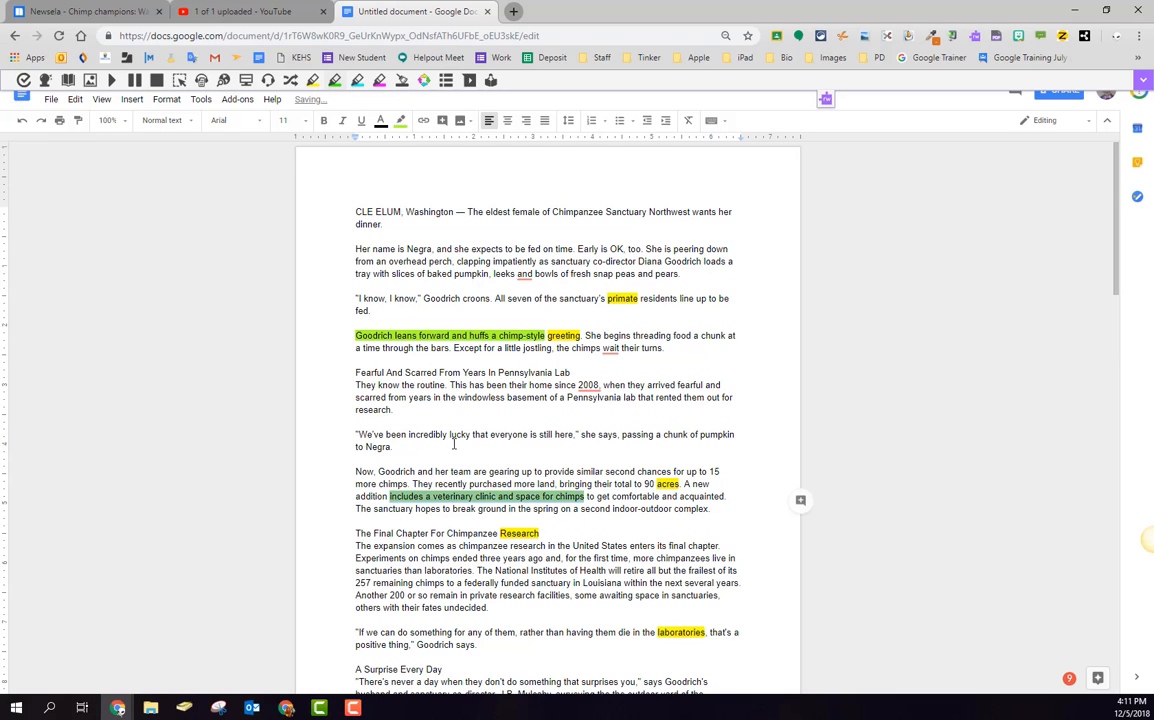
Highlight "257 remaining chimps to a federally funded sanctuary" and "awaiting space in sanctuaries," in magenta.
scroll(458, 440, down, 2)
drag(355, 377, 571, 377)
click(335, 80)
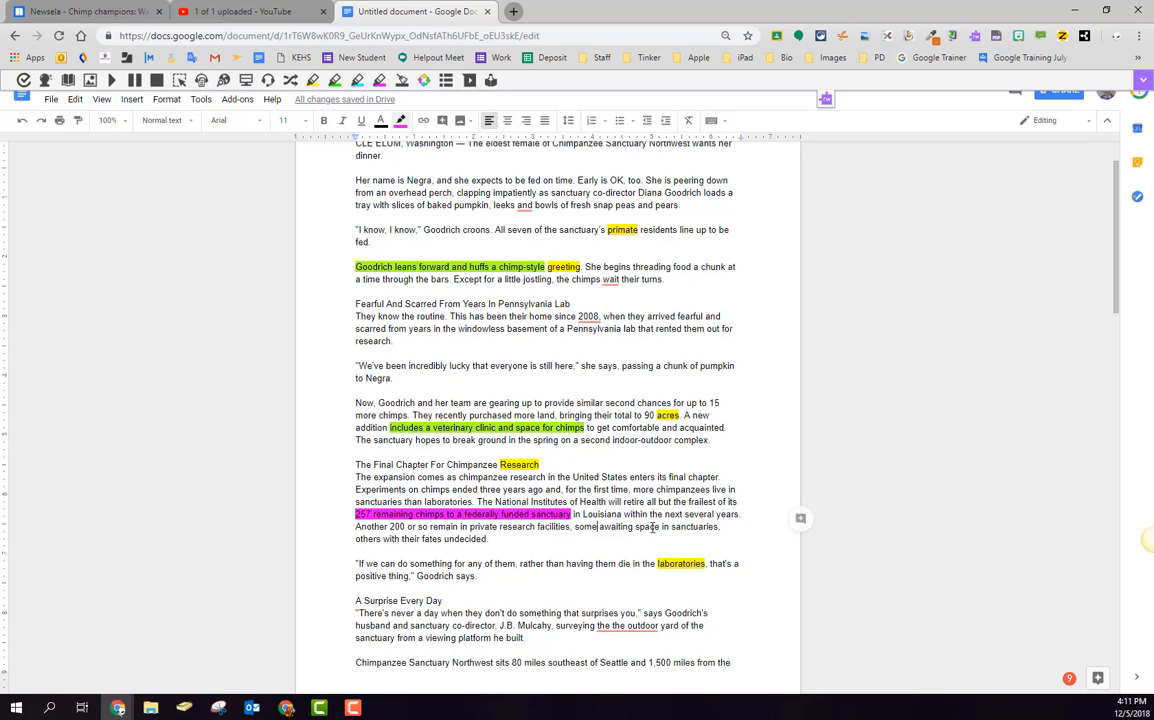
drag(598, 527, 719, 527)
click(336, 80)
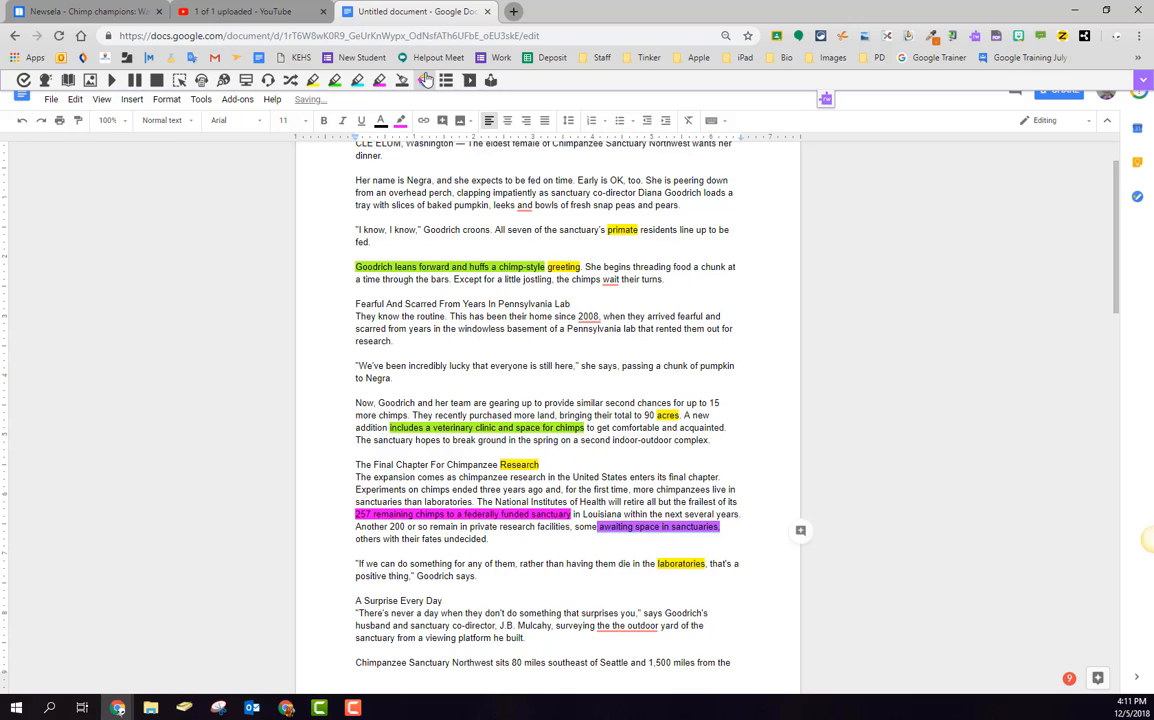
Collect the article's yellow, blue and magenta highlights by color, leaving out green, and return to the article document.
click(425, 80)
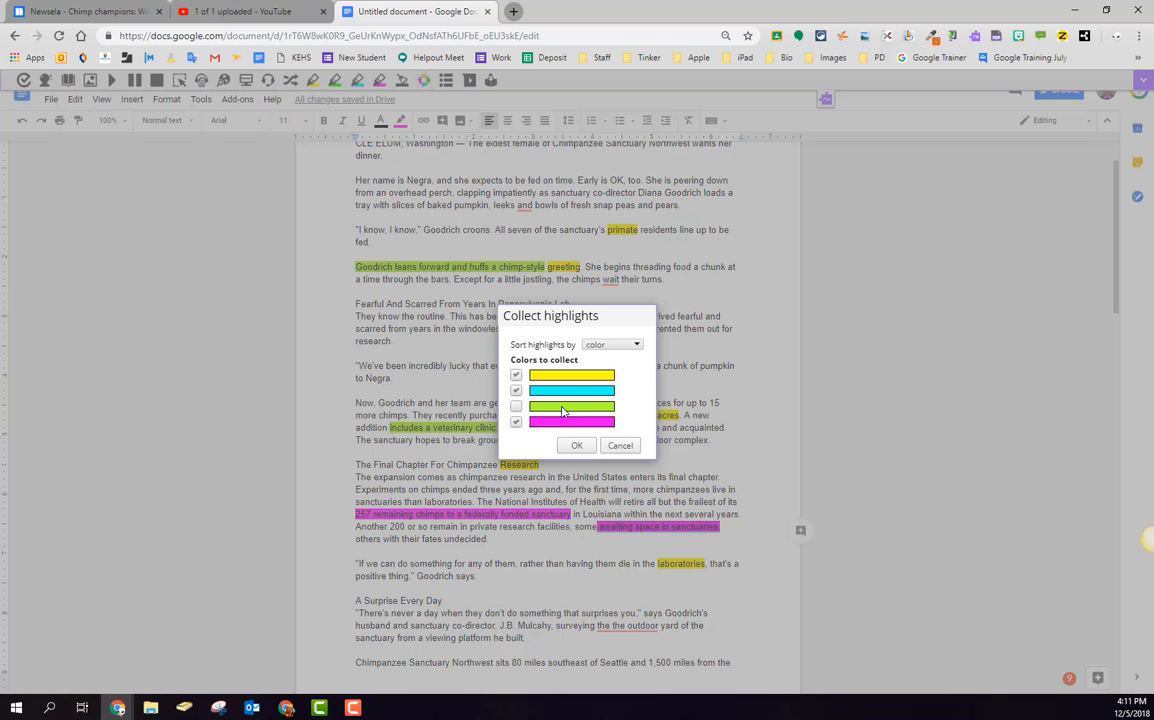
click(577, 447)
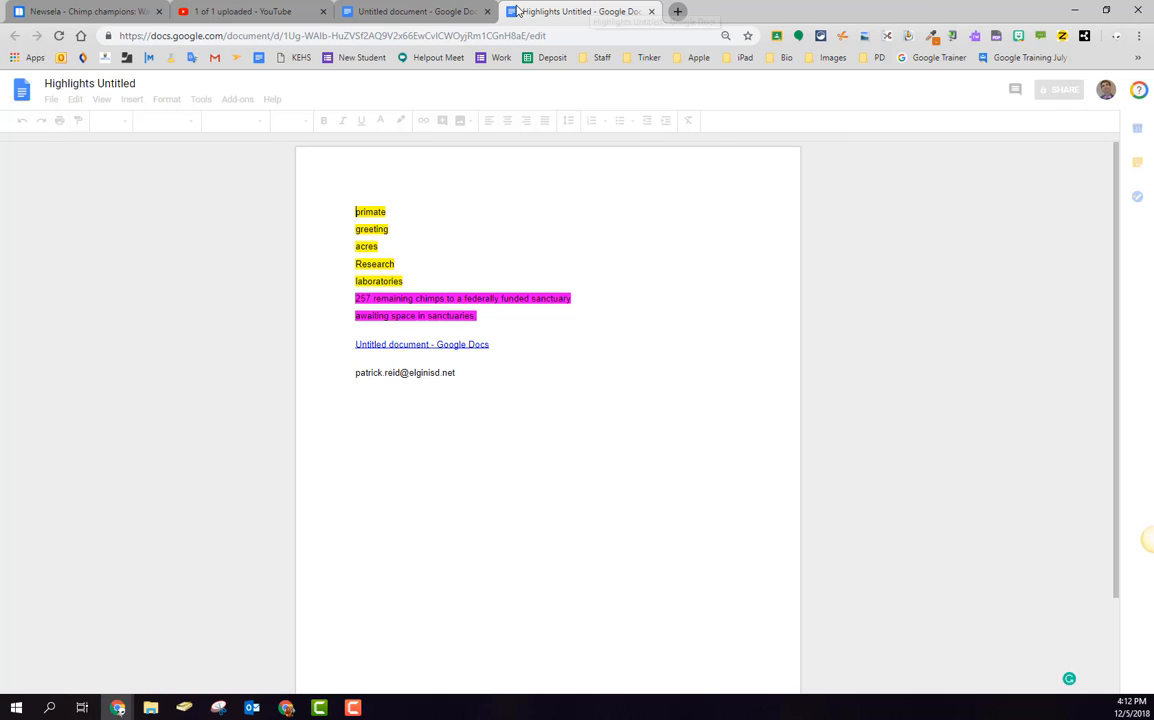
click(421, 12)
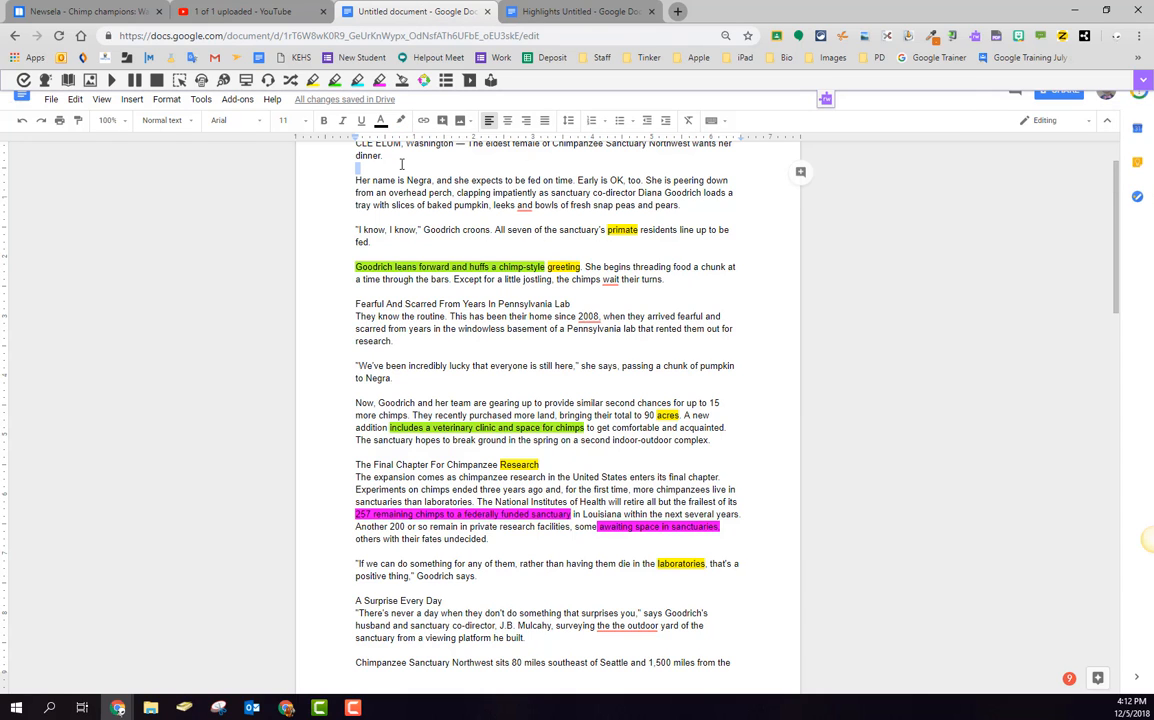
Clear all highlights from the entire article.
key(ctrl+a)
click(401, 81)
click(558, 229)
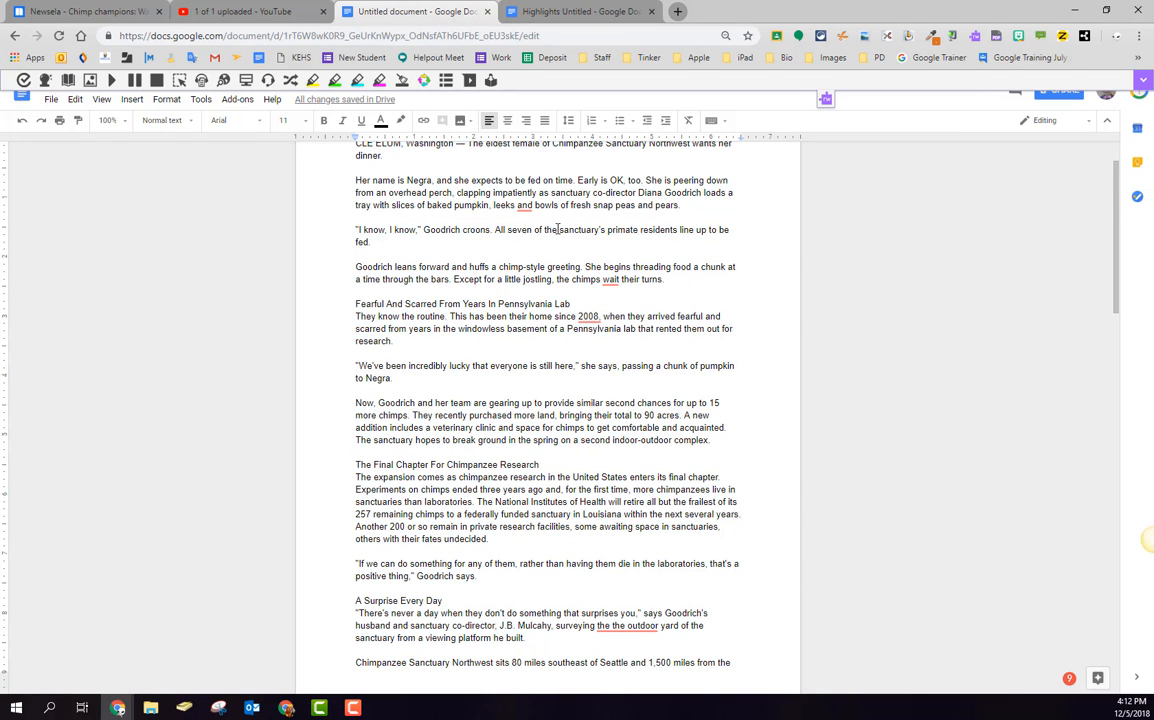
Highlight the words "sanctuary", "fearful", "comfortable" and "chimpanzees" in yellow for the vocabulary list.
drag(560, 231, 597, 231)
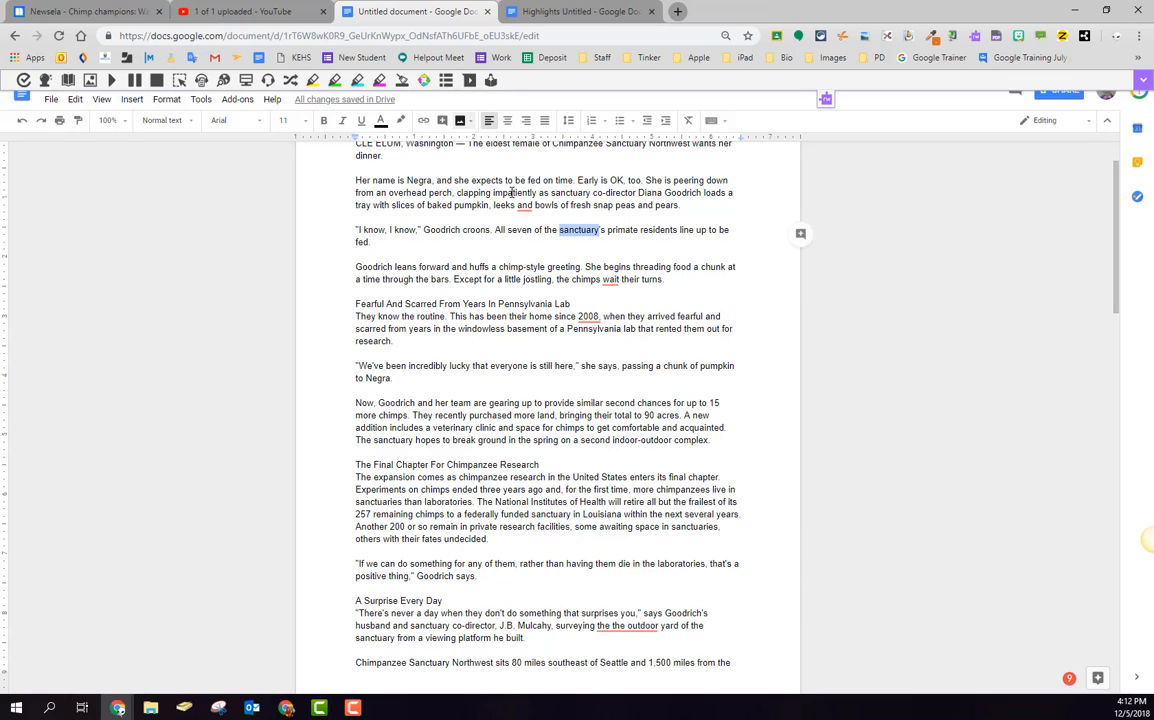
click(311, 82)
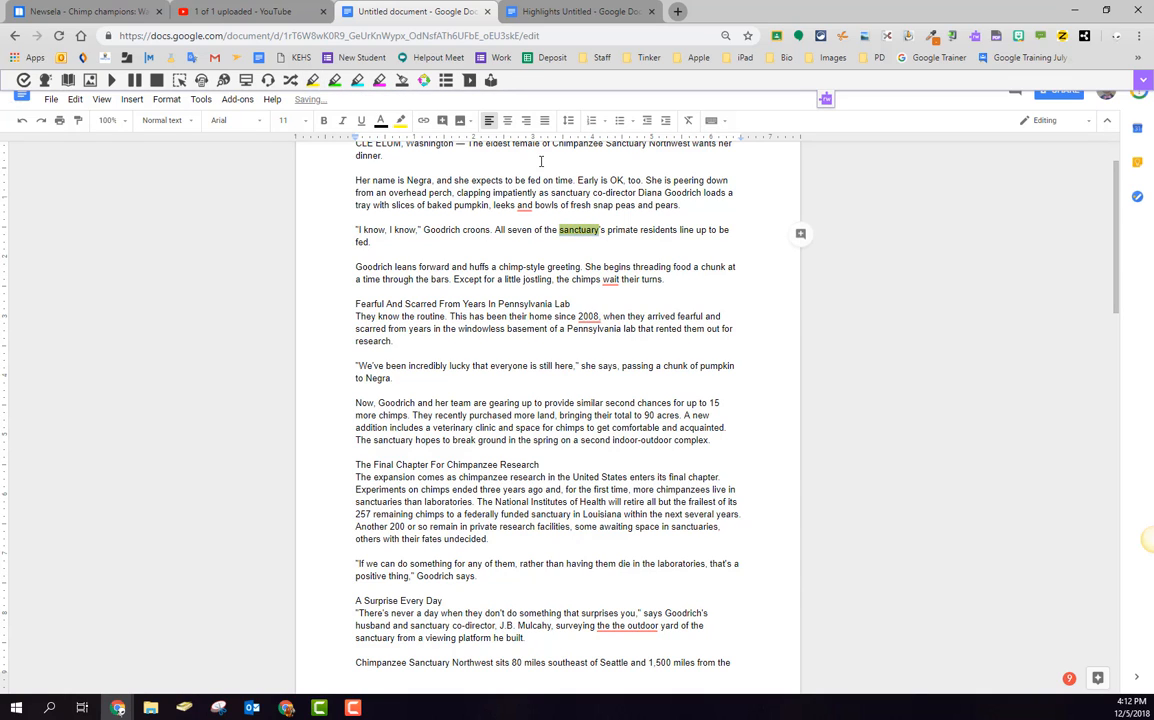
click(532, 295)
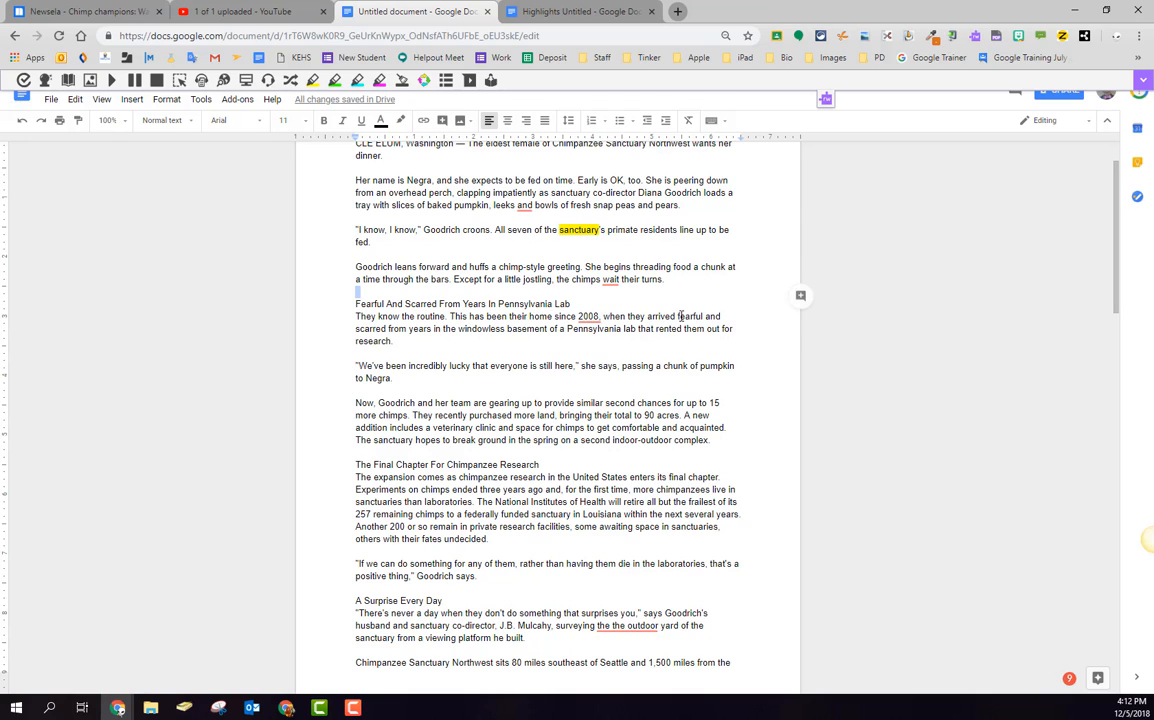
drag(679, 316, 703, 317)
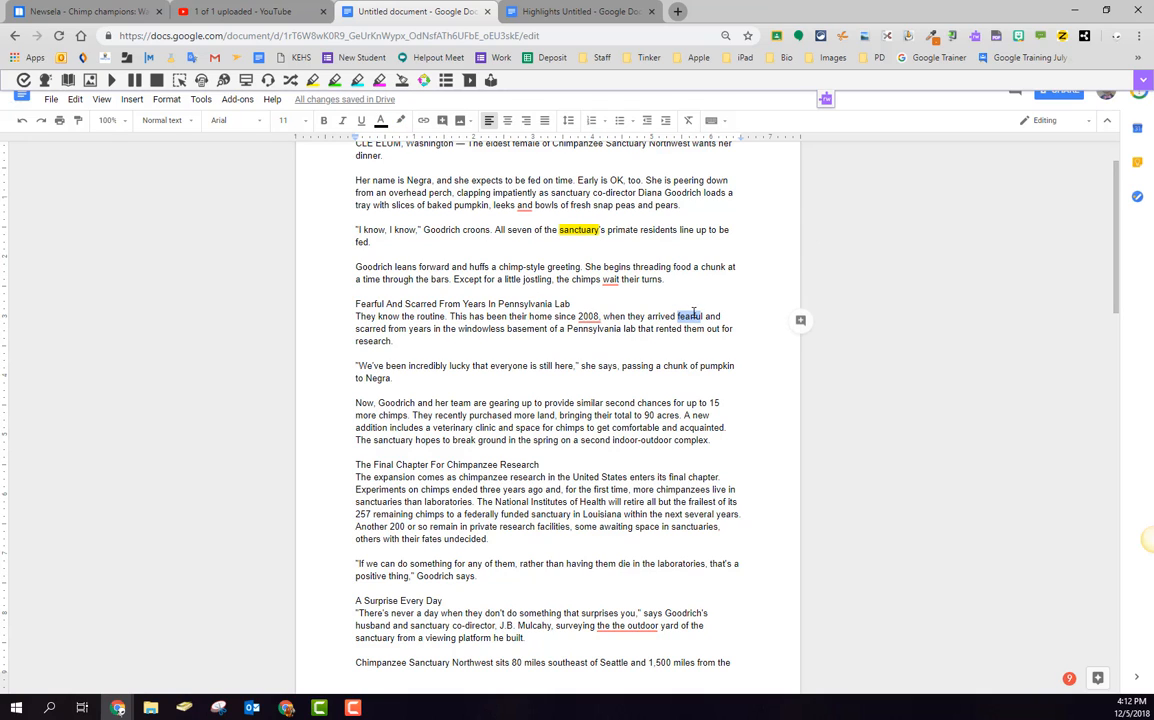
click(311, 82)
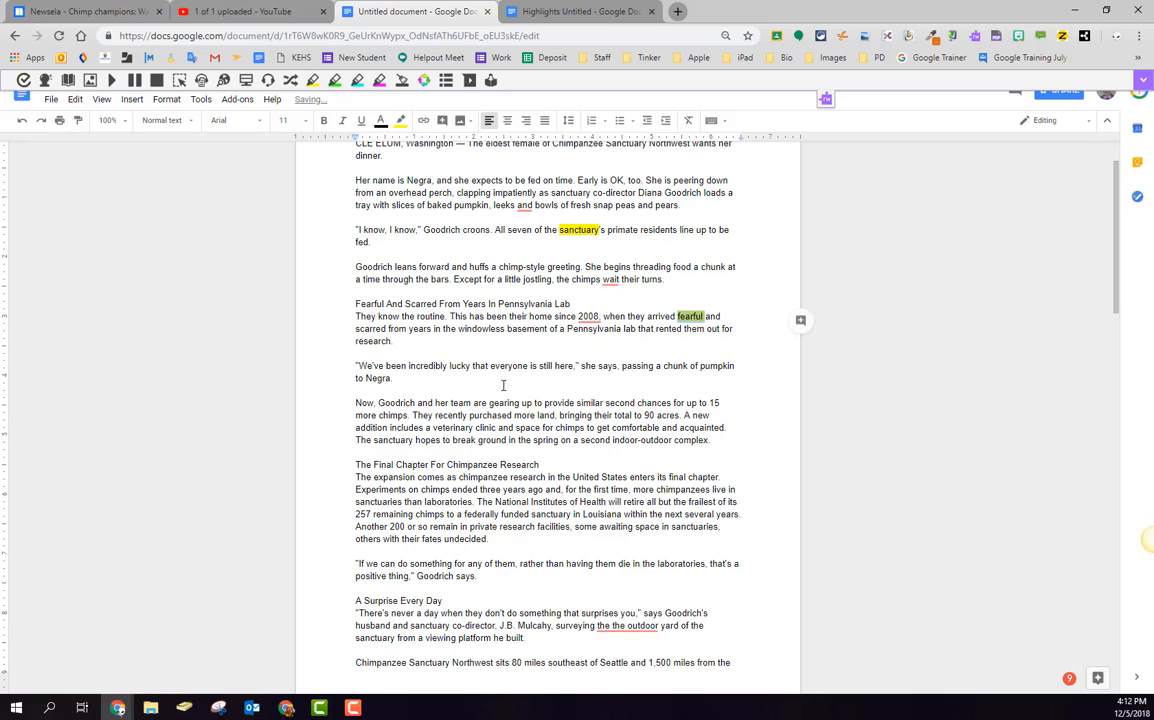
drag(612, 428, 660, 428)
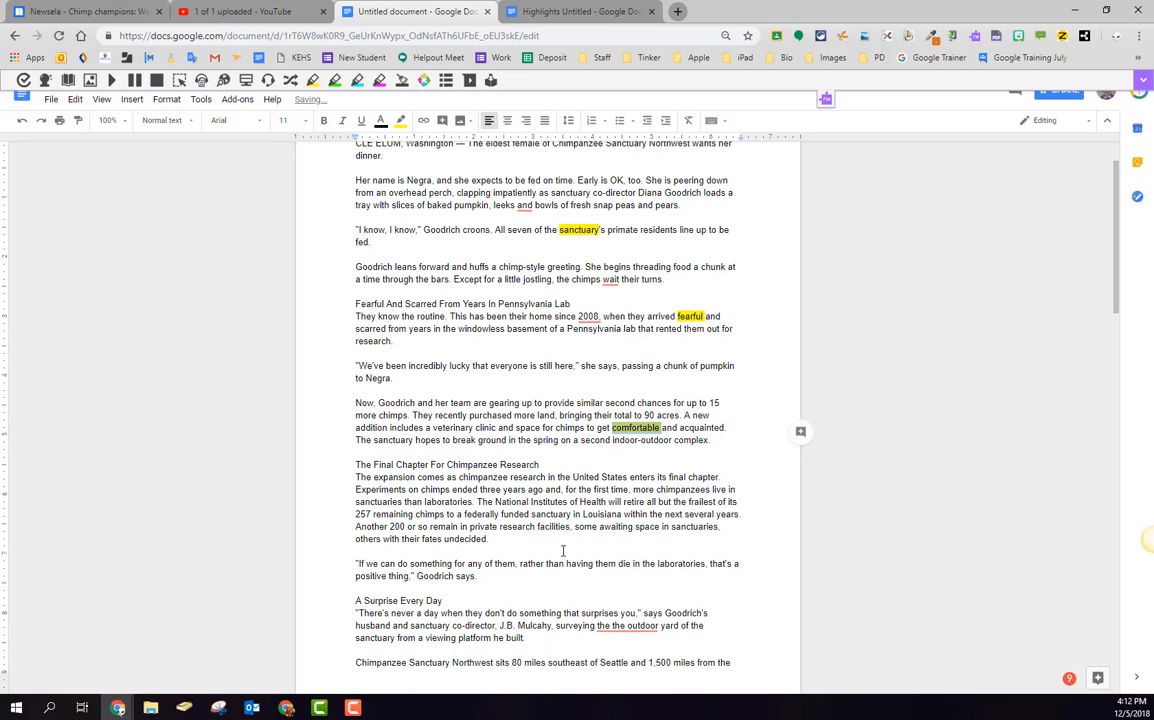
double_click(684, 486)
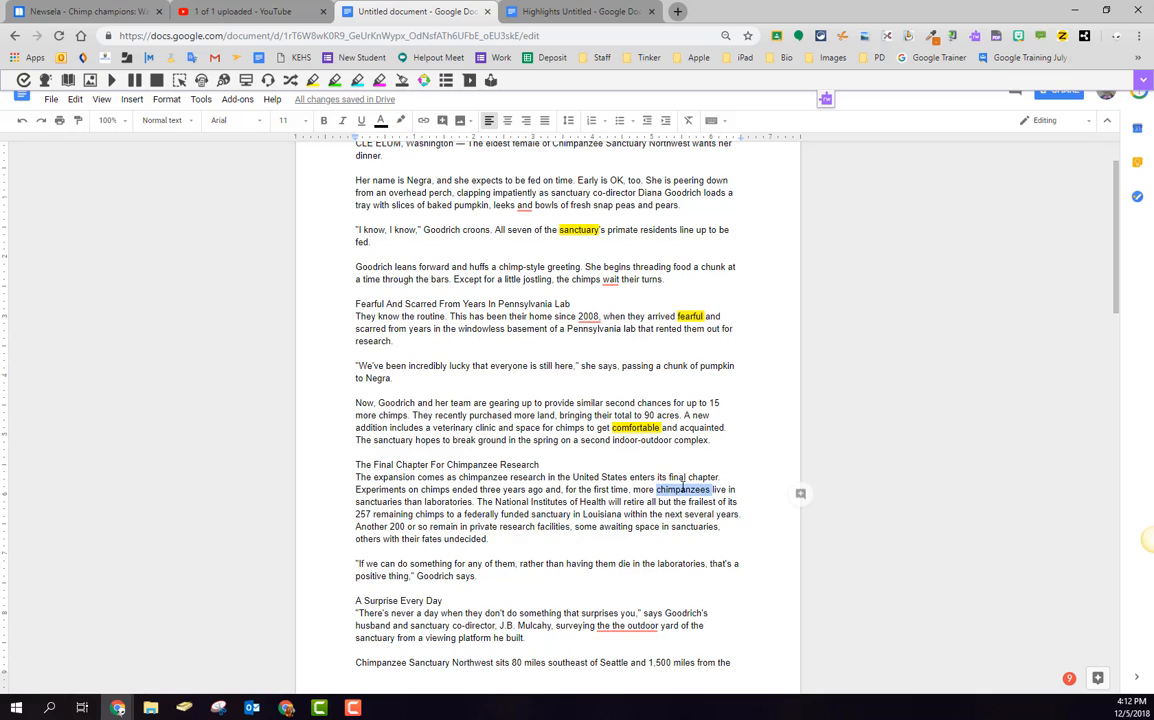
click(311, 81)
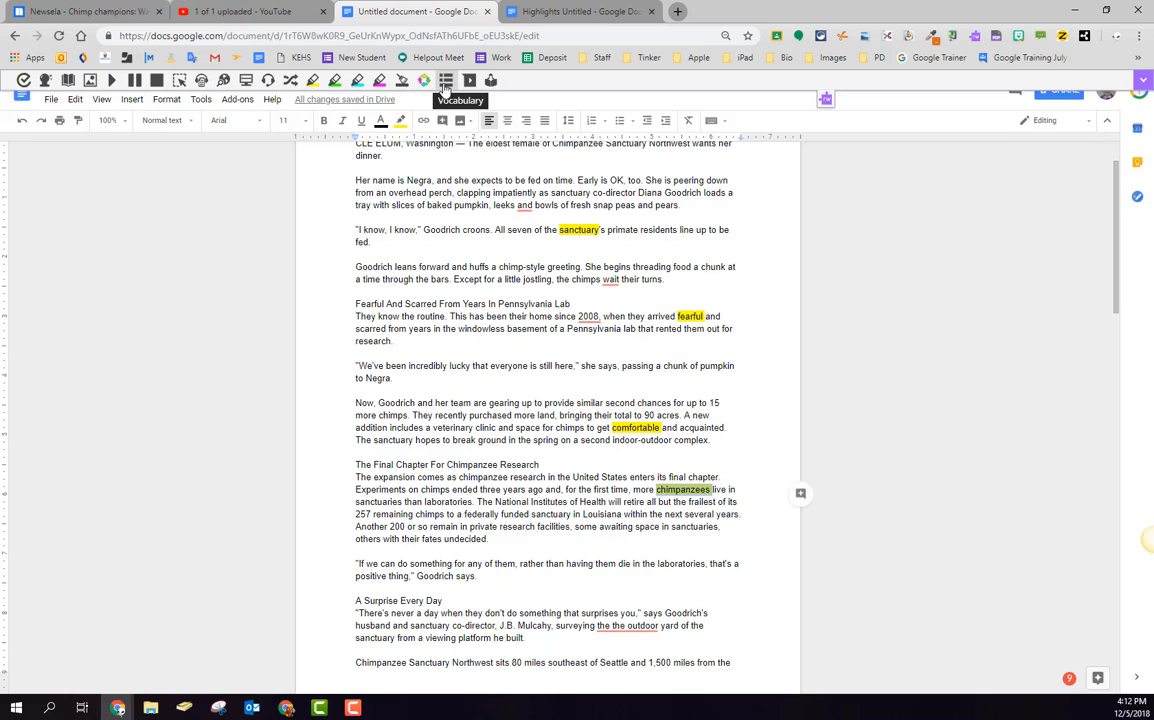
Generate a vocabulary list document from the highlighted words and check the meanings given for "comfortable".
click(445, 84)
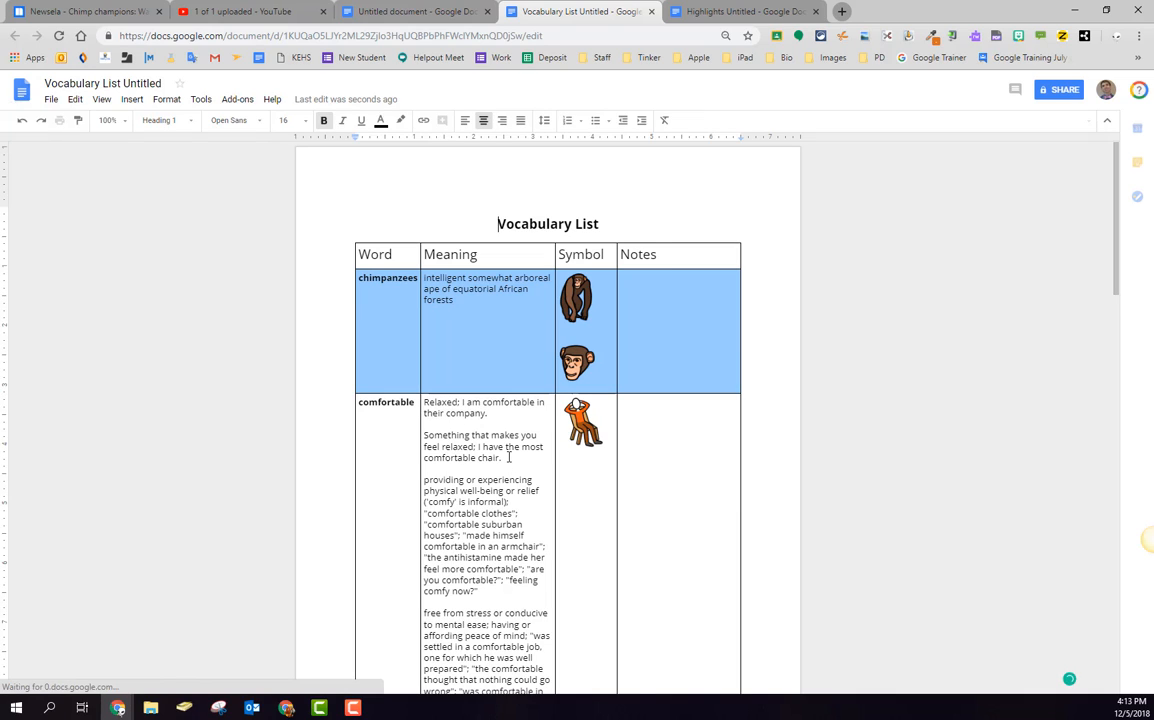
drag(509, 457, 435, 441)
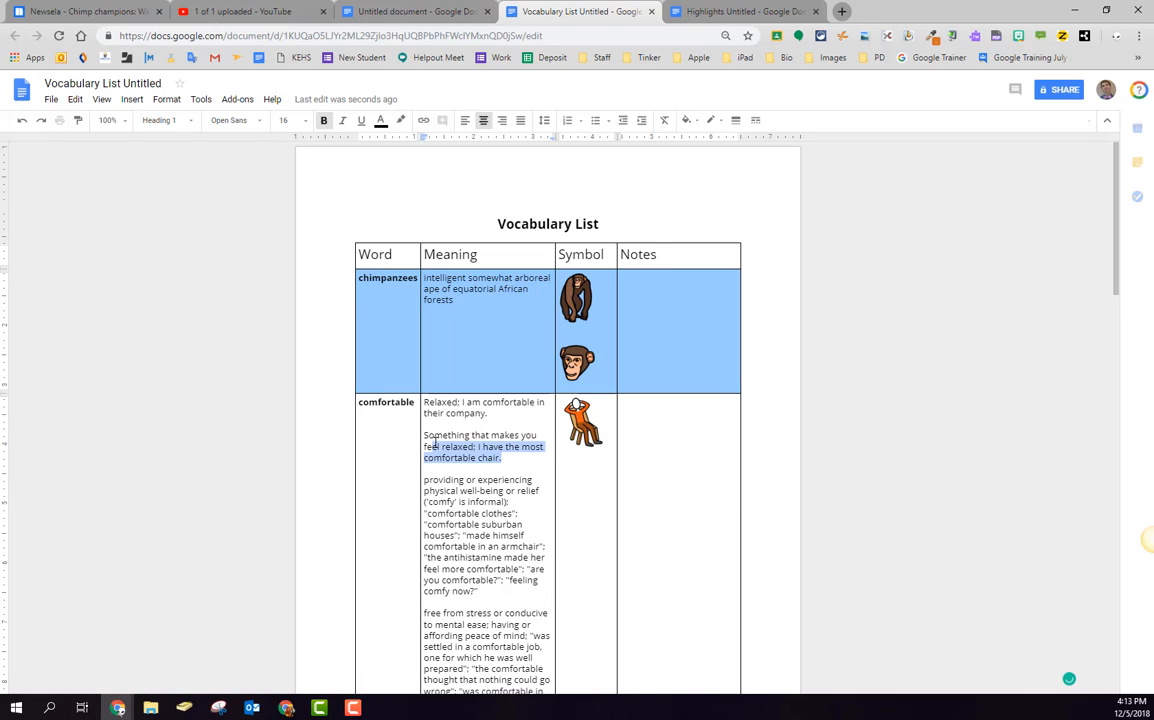
click(509, 465)
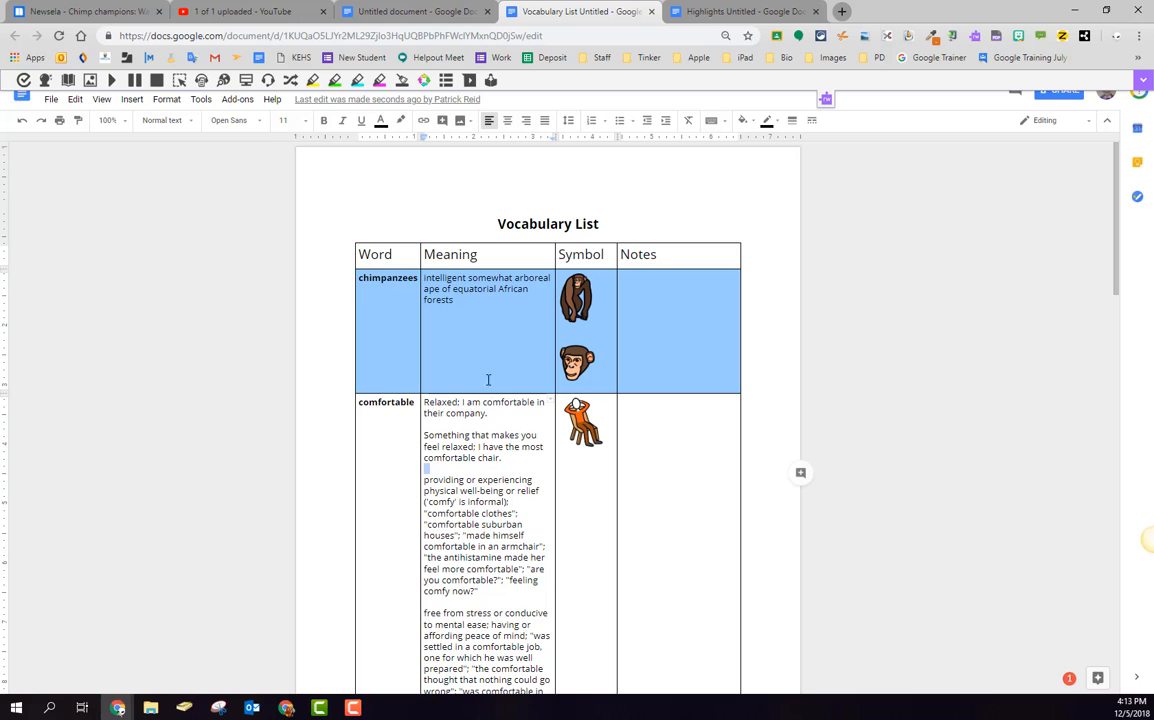
Delete the extra definitions of "comfortable", keeping only "Relaxed; I am comfortable in their company.".
scroll(496, 481, down, 1)
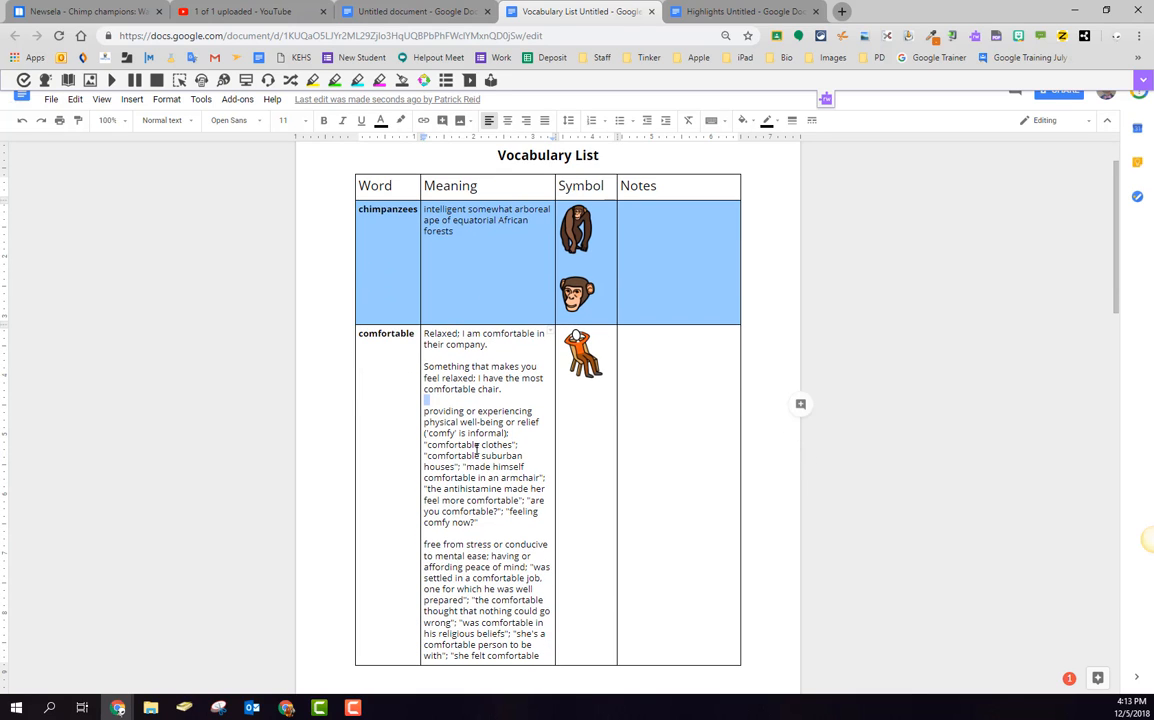
click(421, 367)
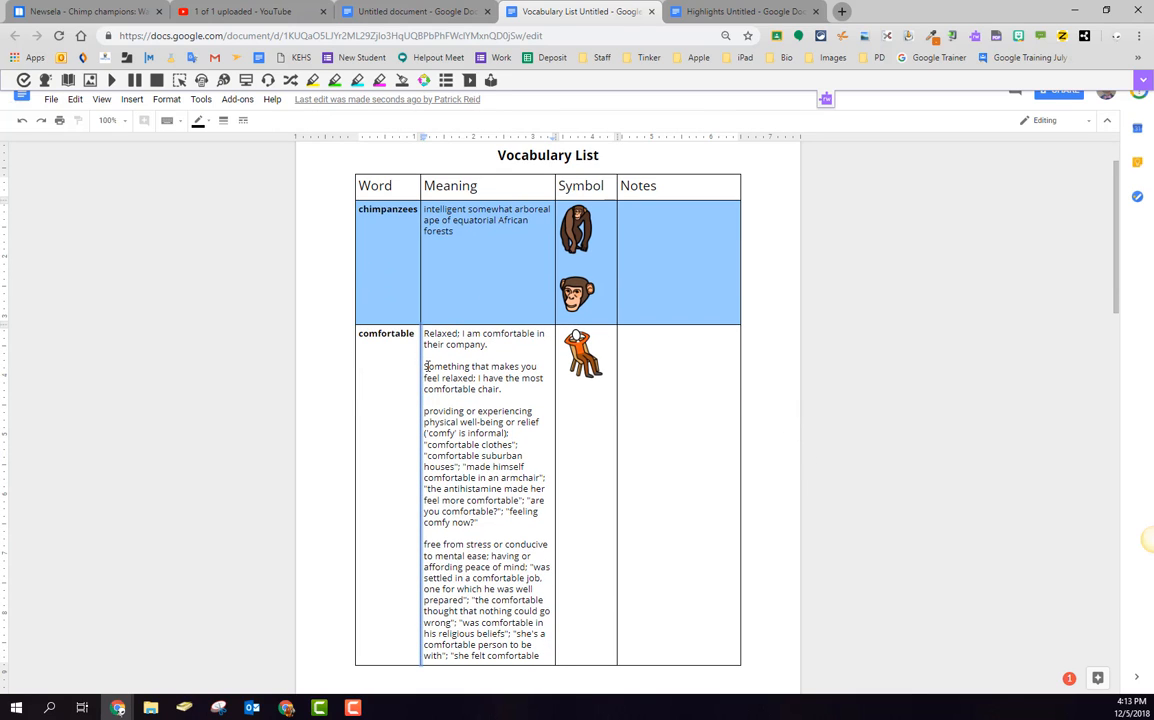
click(426, 366)
drag(424, 366, 545, 657)
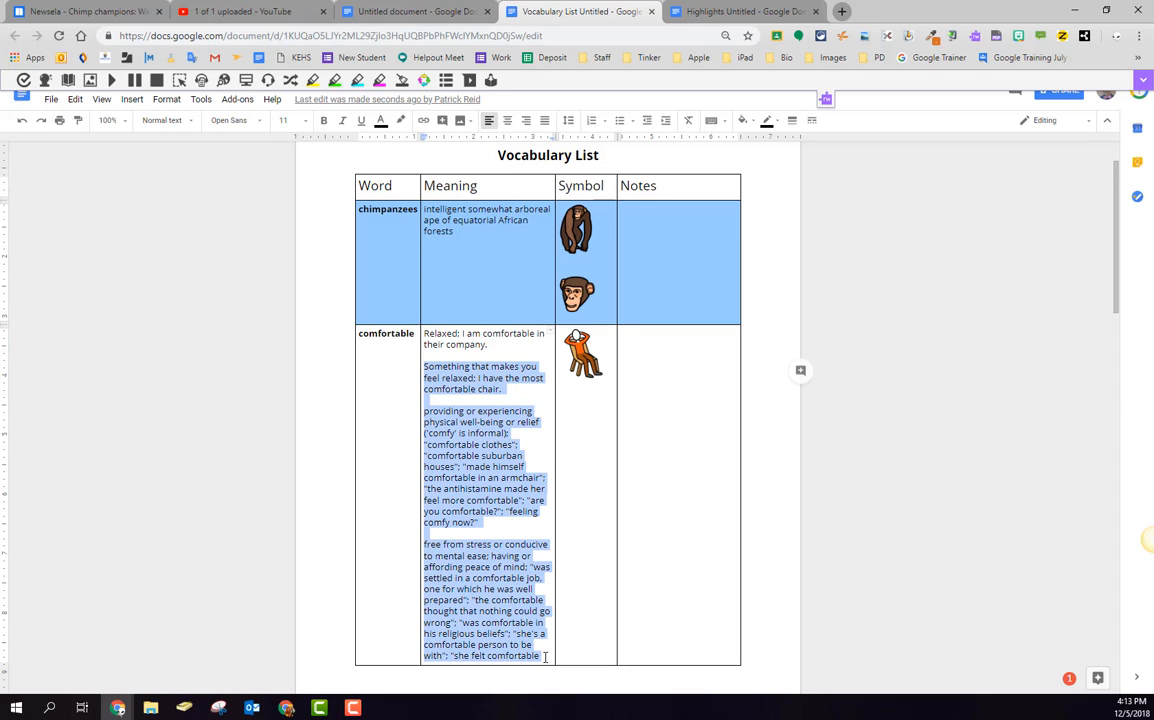
key(BackSpace)
drag(425, 366, 540, 478)
key(BackSpace)
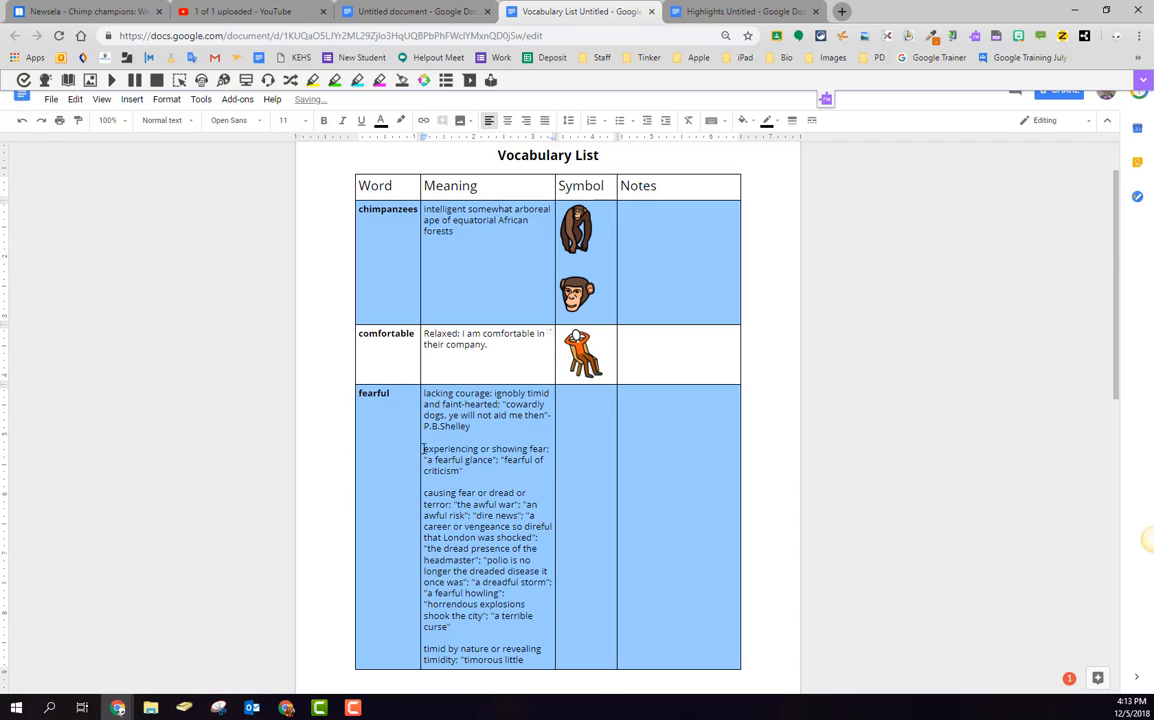
Delete the extra definitions of "fearful" and "sanctuary", keeping only the first meaning of each.
drag(424, 449, 536, 661)
key(BackSpace)
drag(425, 448, 525, 516)
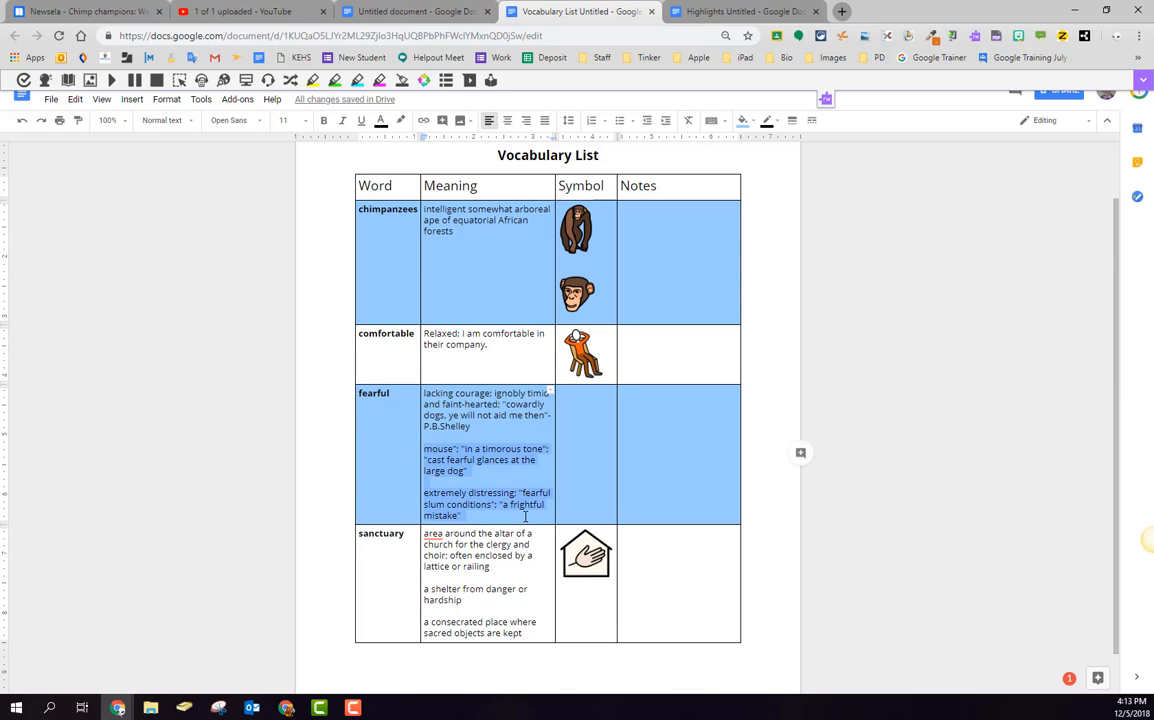
key(BackSpace)
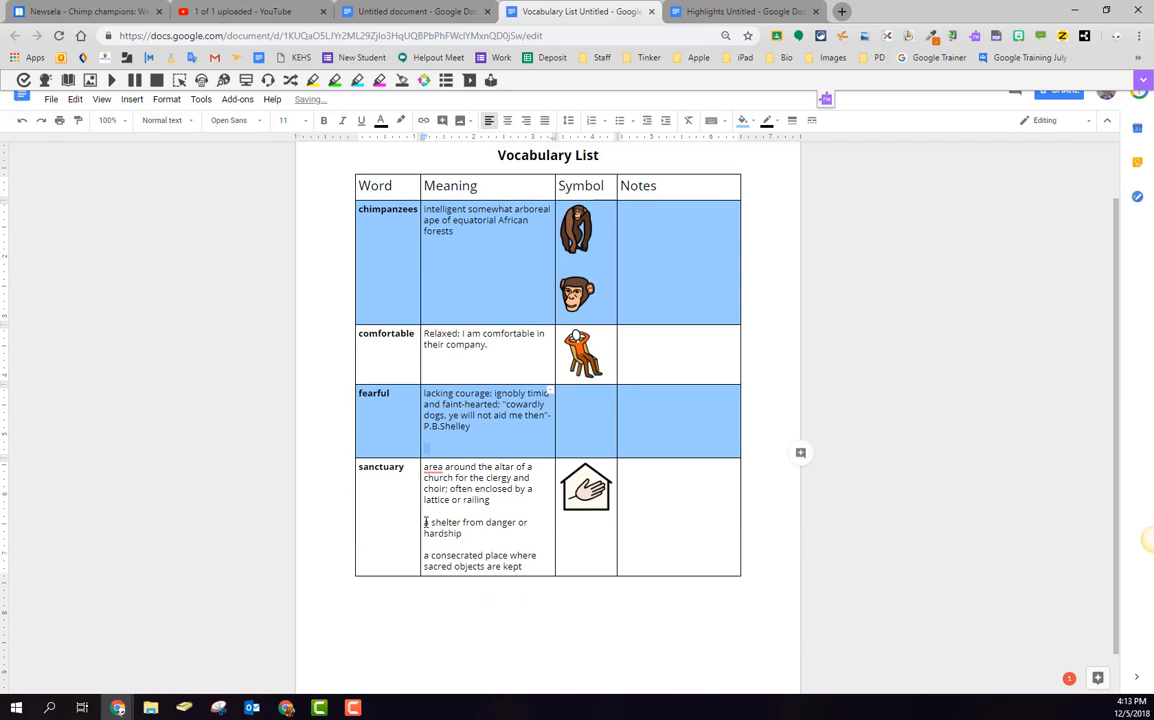
drag(425, 523, 526, 567)
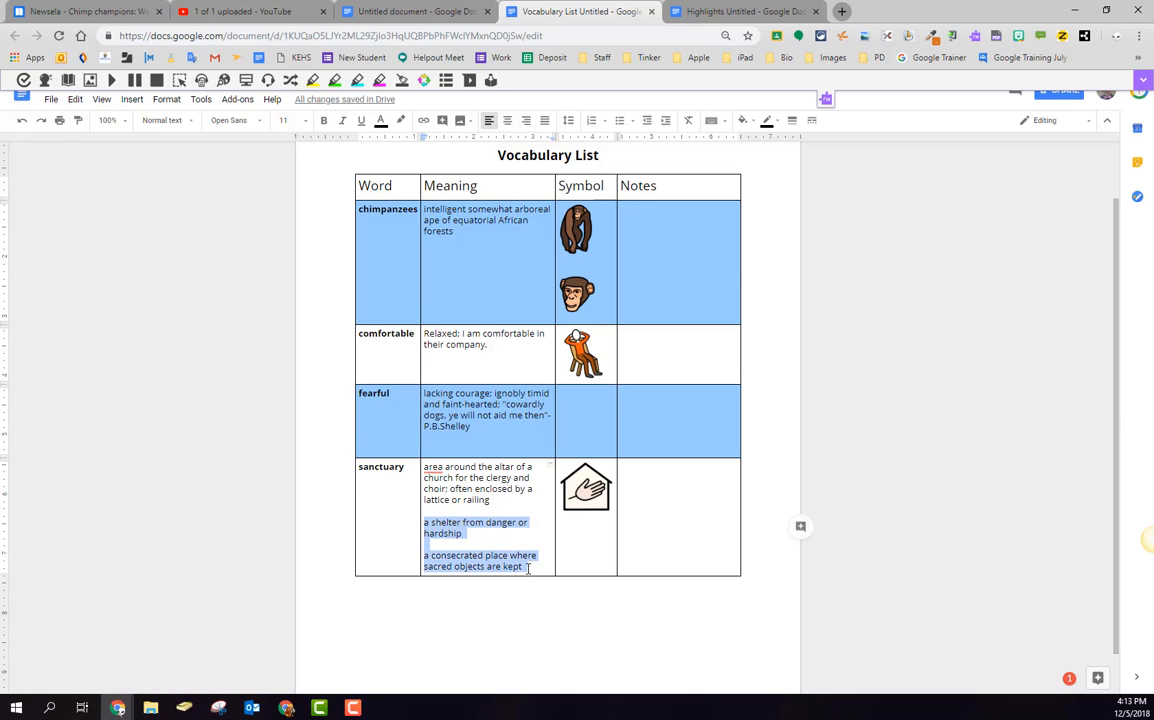
key(BackSpace)
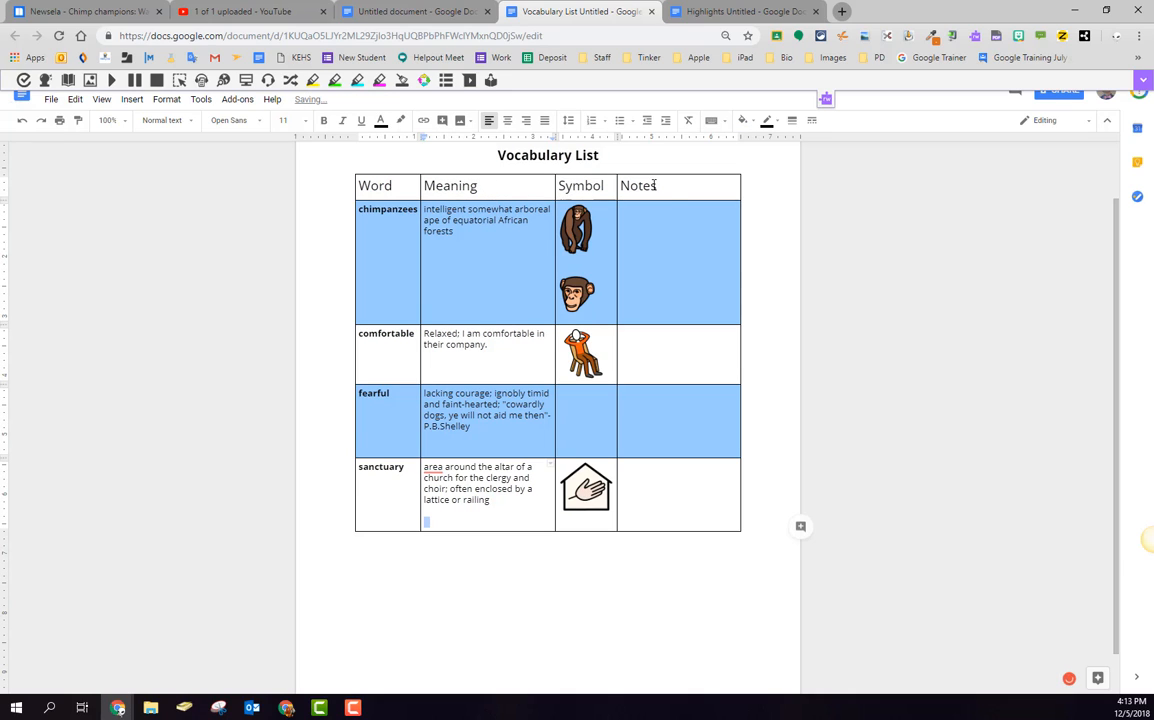
Replace the Notes column heading with "What it means to me".
drag(657, 185, 622, 185)
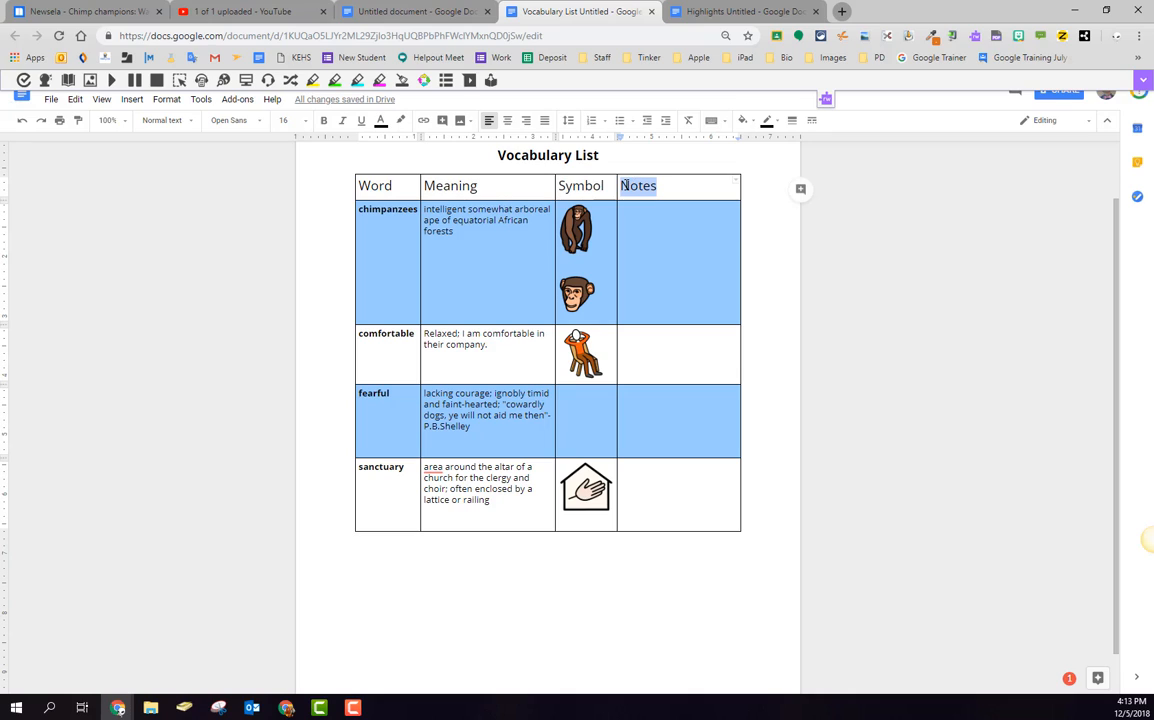
text(Wha)
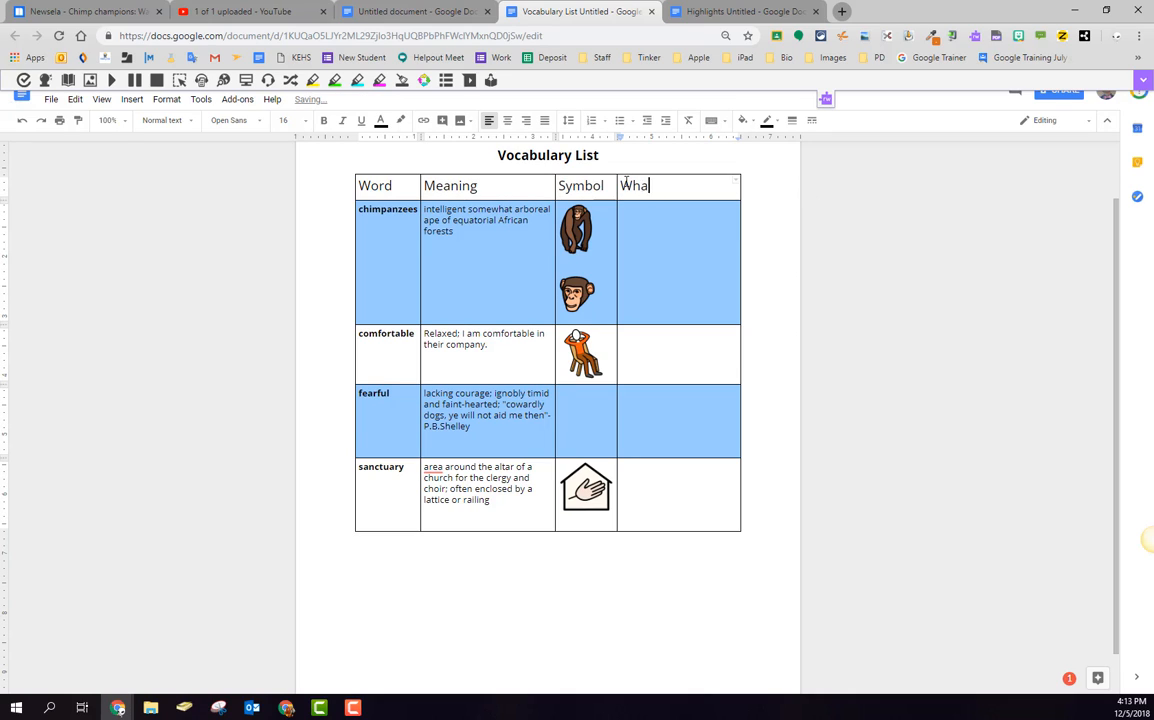
text(t it means to me)
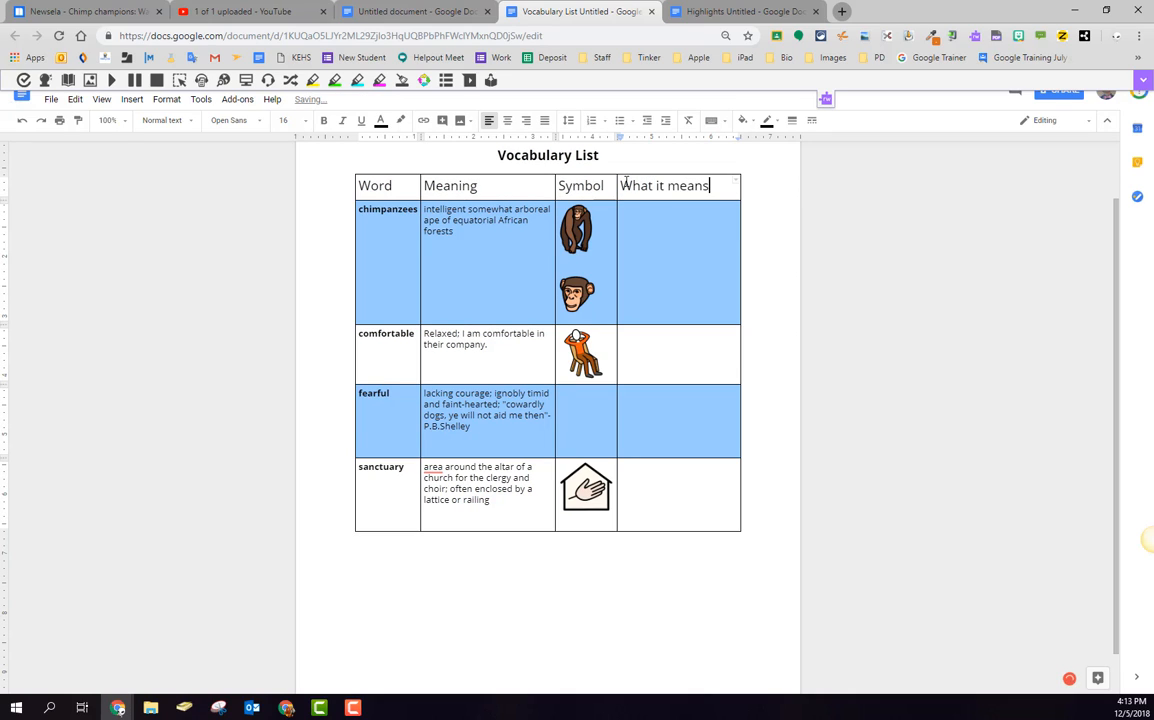